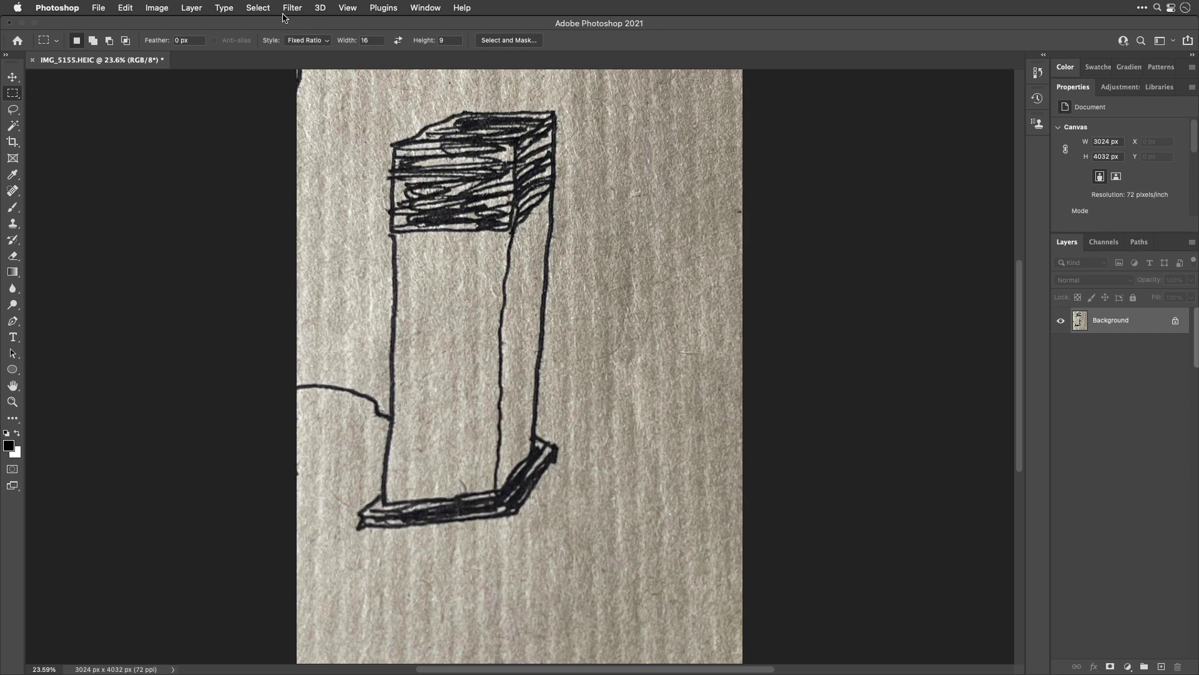
Step: Select the entire sketch photo and copy it
click(264, 8)
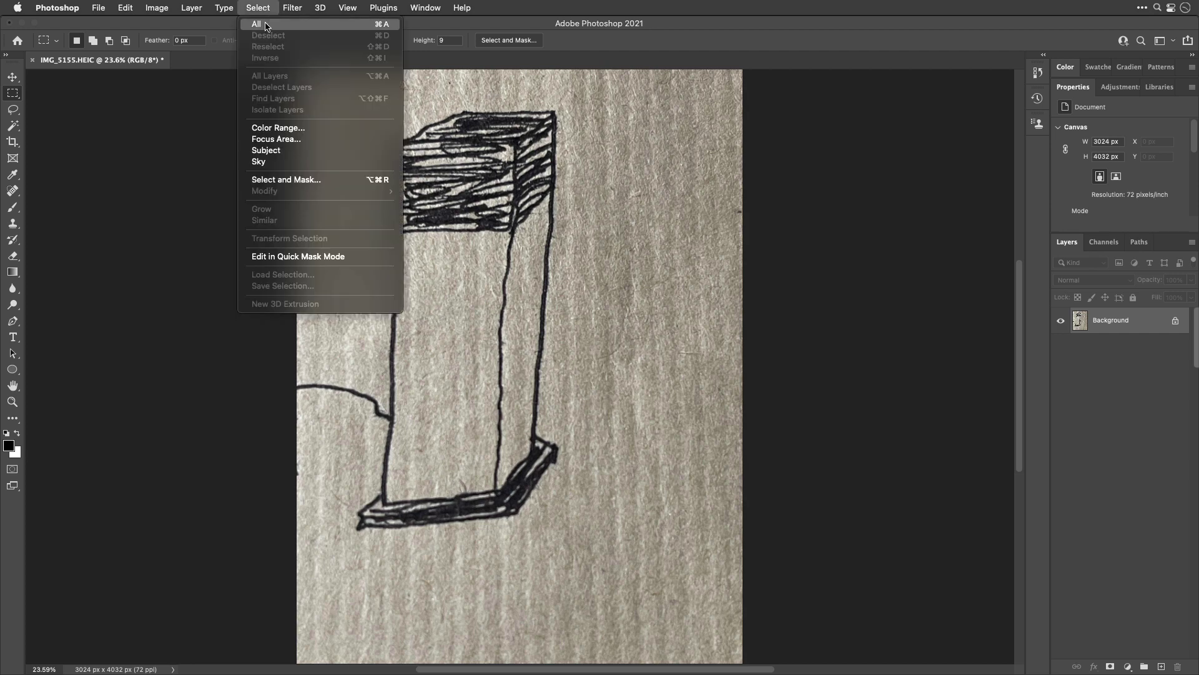
click(265, 25)
click(125, 7)
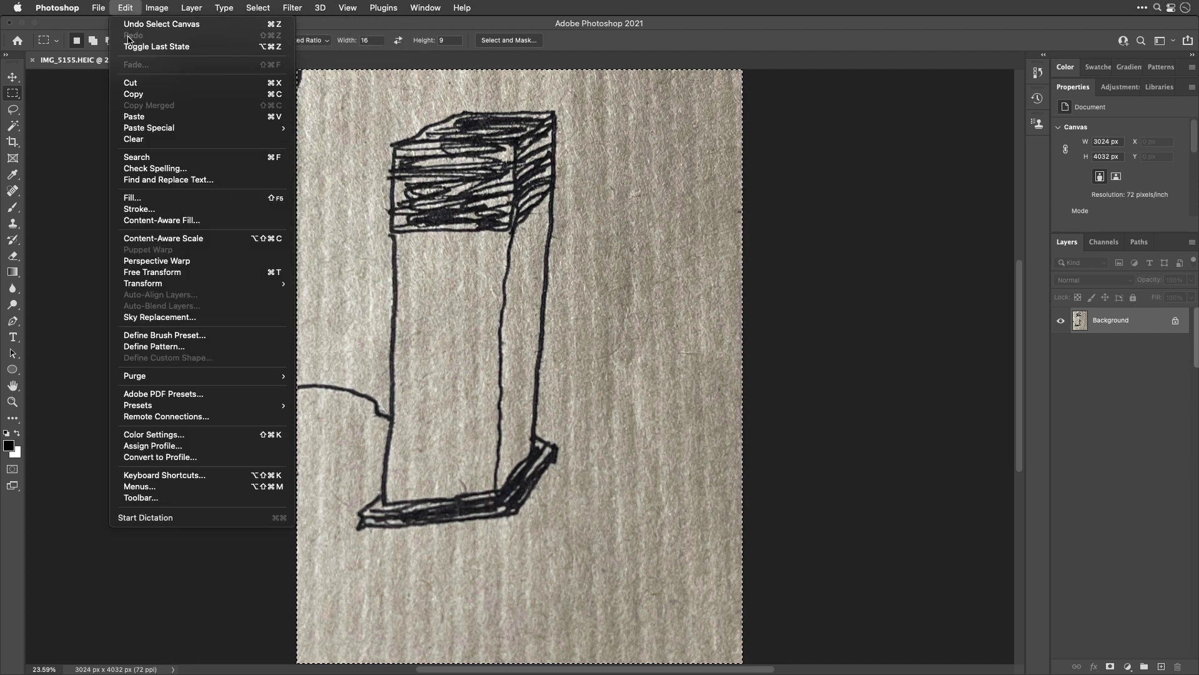
click(137, 94)
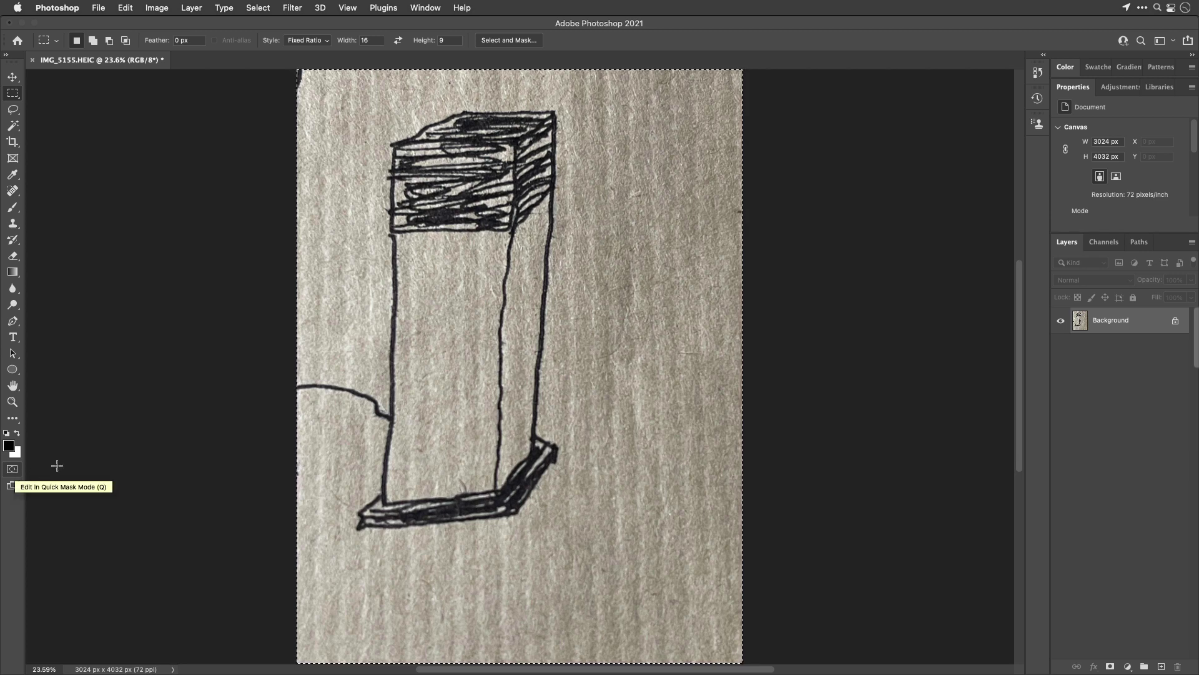
Step: Enter Quick Mask mode and paste the copied photo into the mask
key(q)
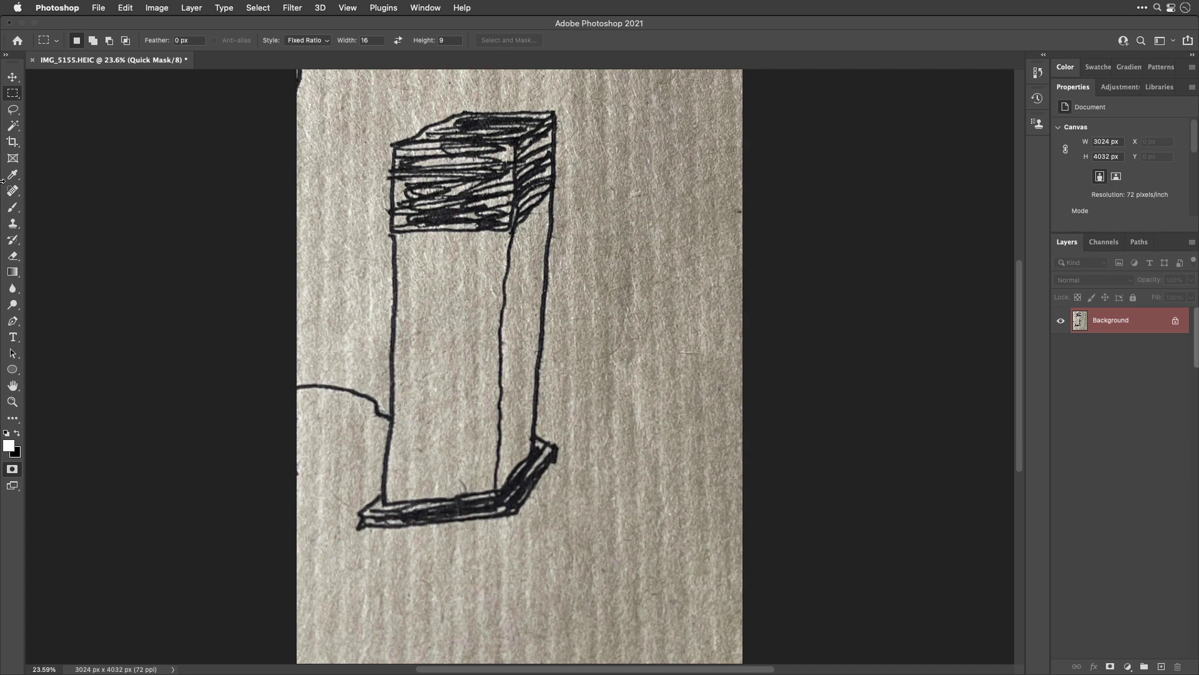
click(125, 7)
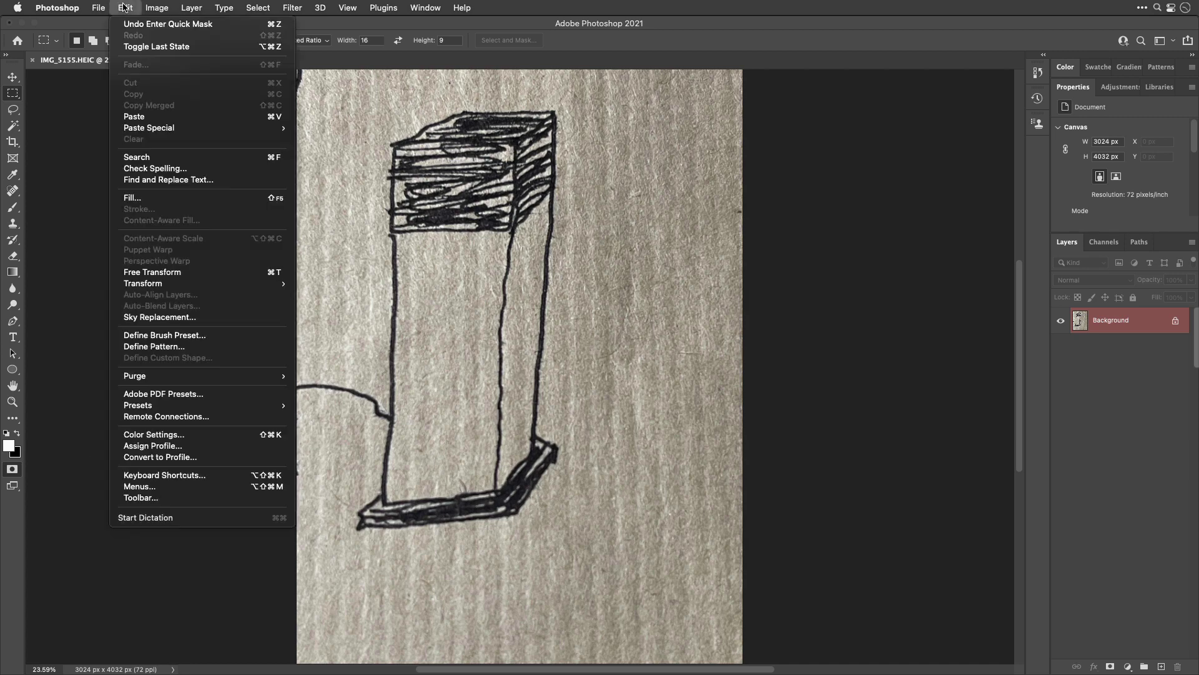
click(154, 118)
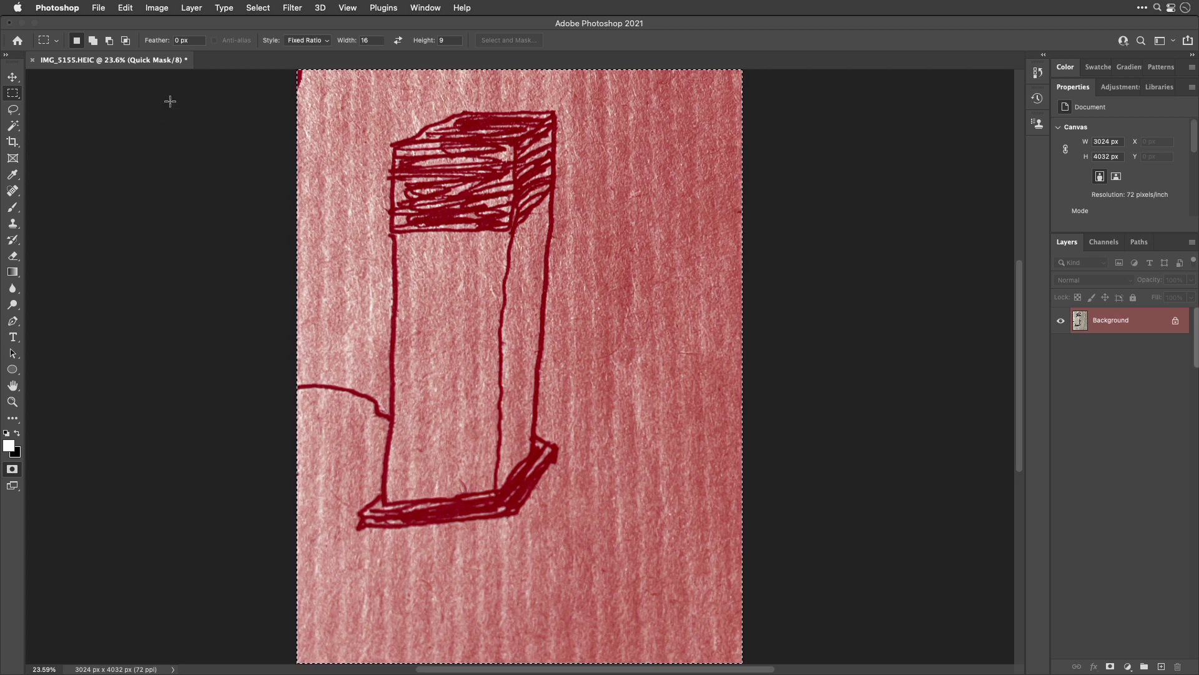
Step: Apply Levels to the quick mask with black input 24 and white input 97
click(158, 7)
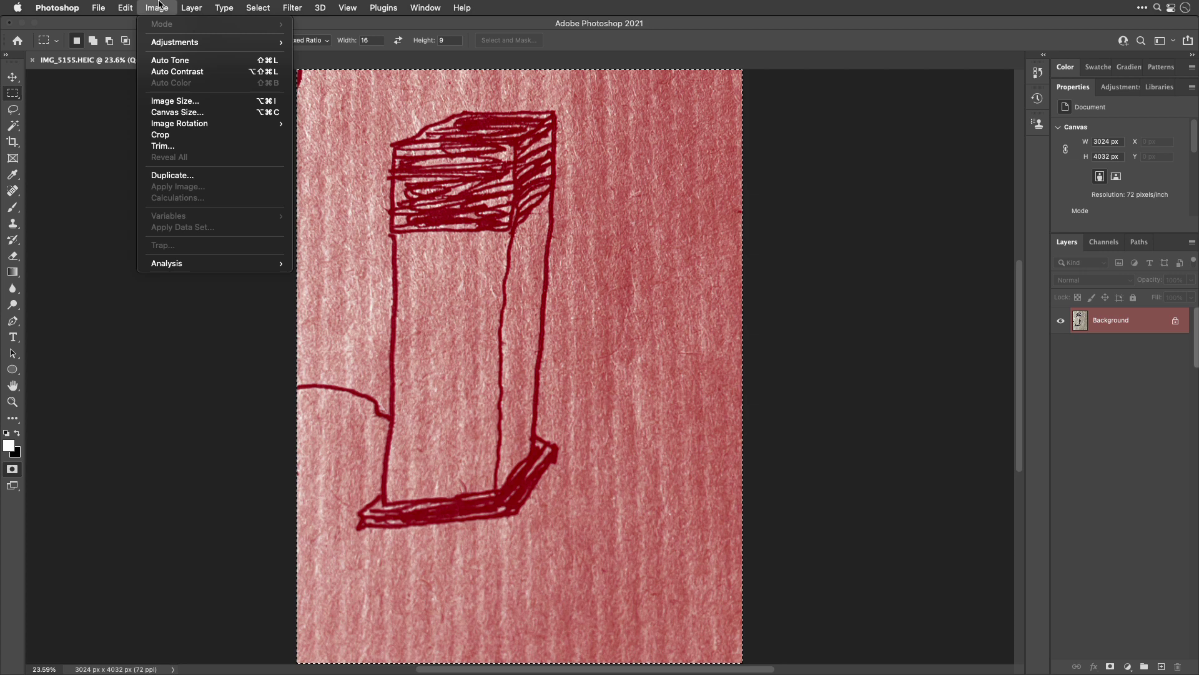
mouse_move(169, 44)
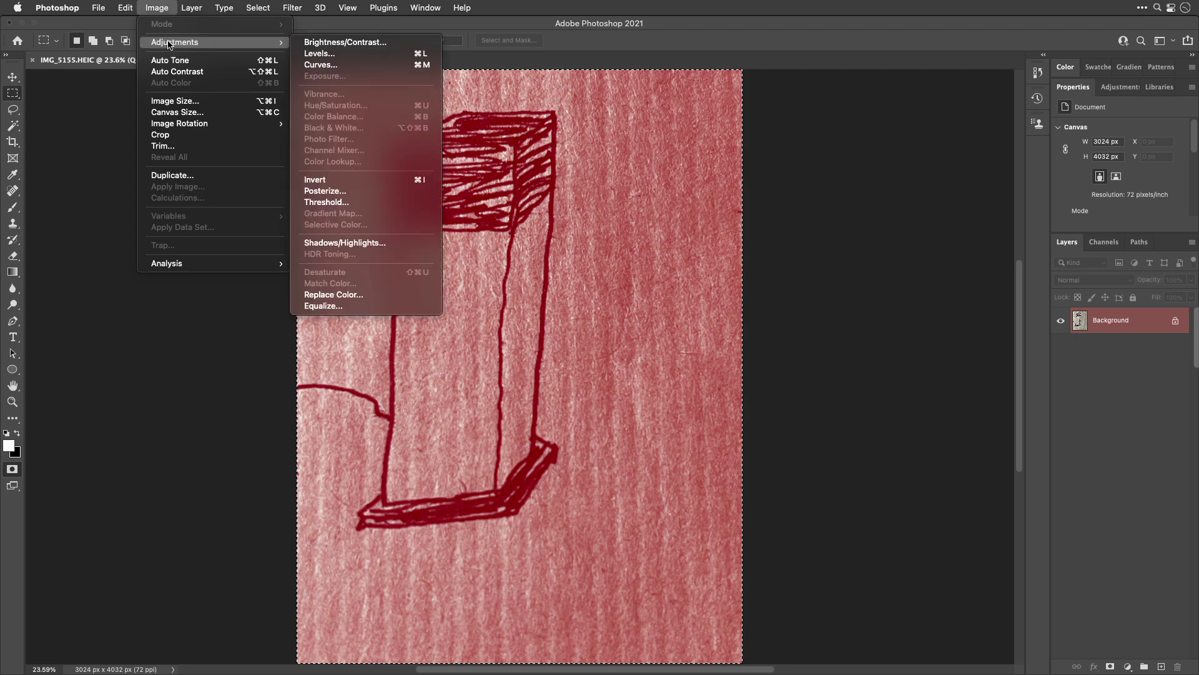
click(337, 55)
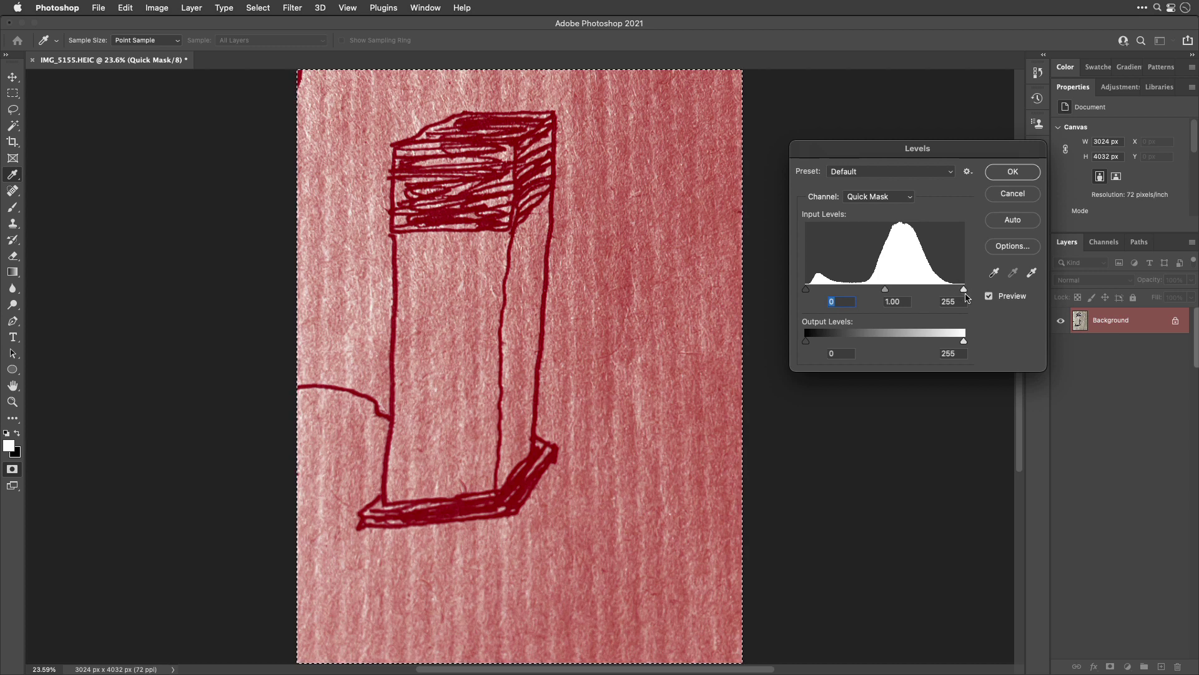
drag(966, 291, 867, 288)
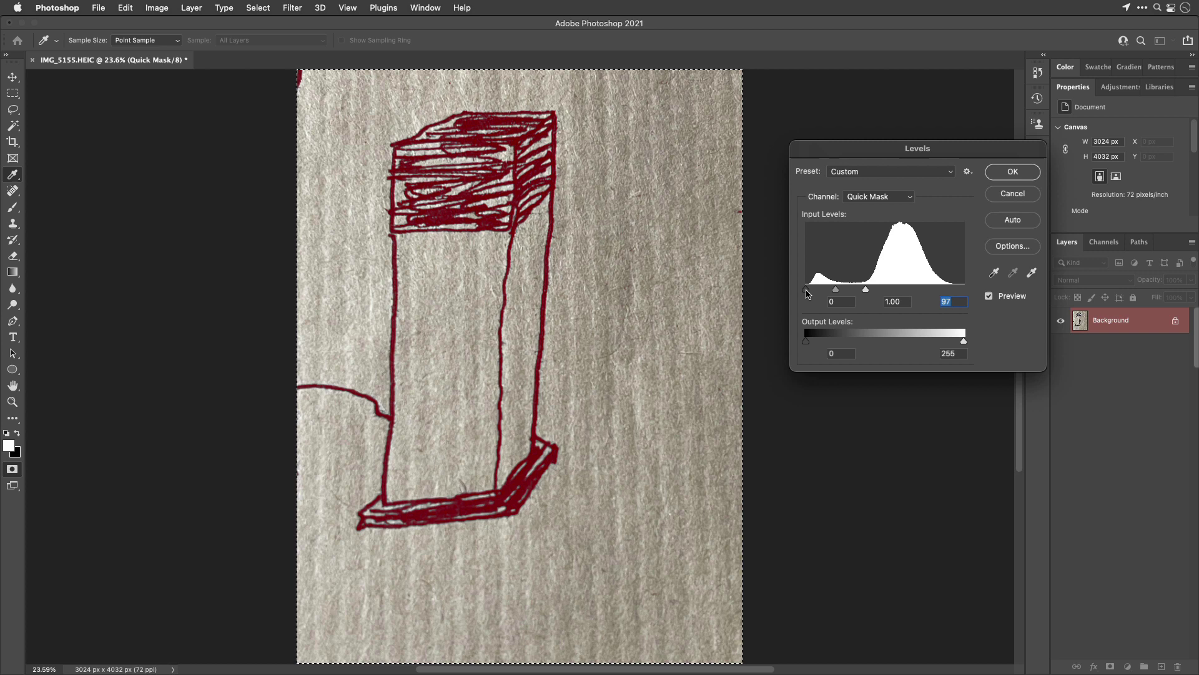
drag(806, 291, 819, 275)
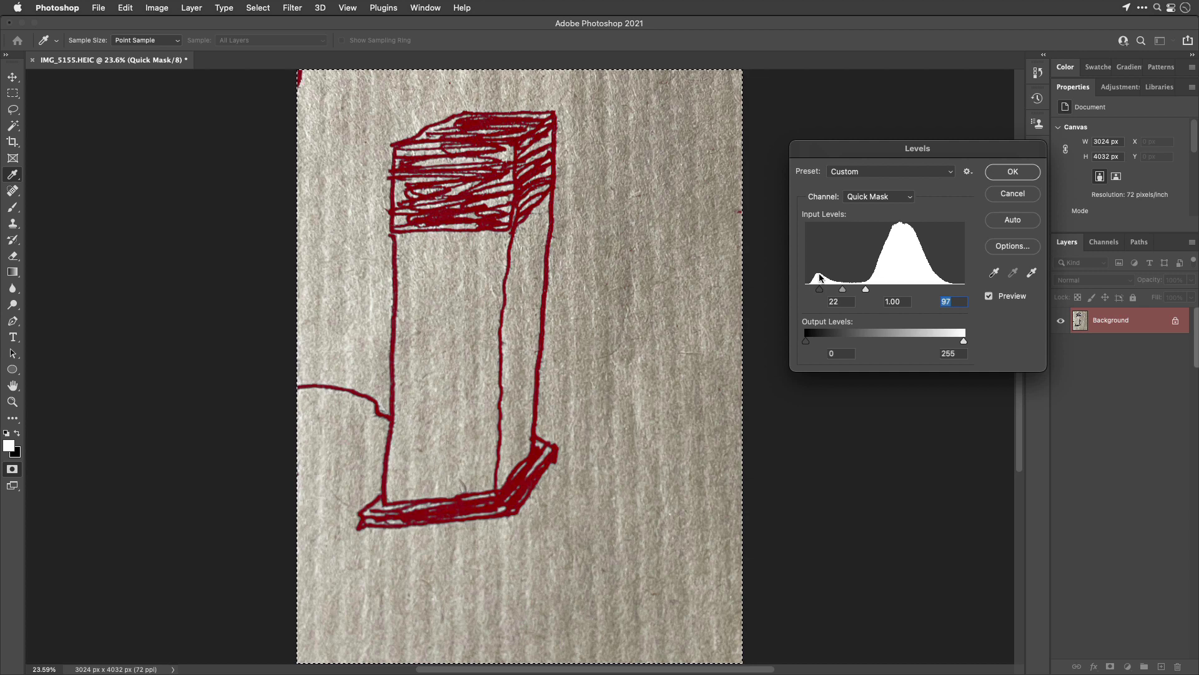
drag(816, 276, 820, 276)
click(821, 288)
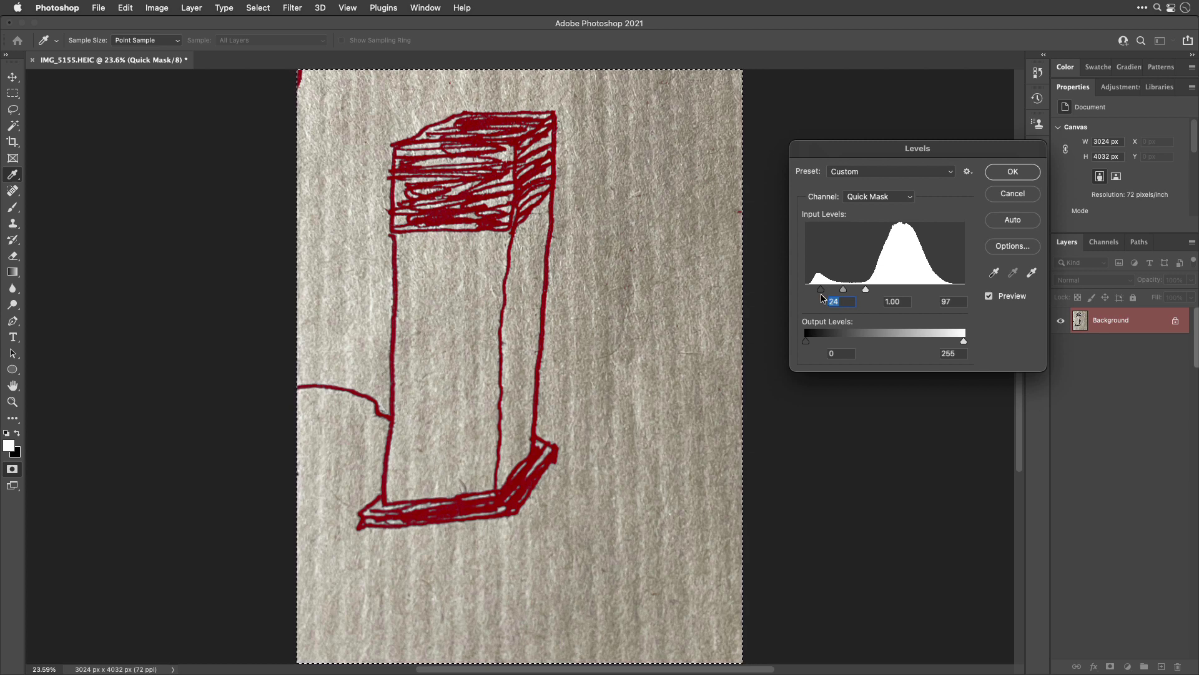
click(1011, 172)
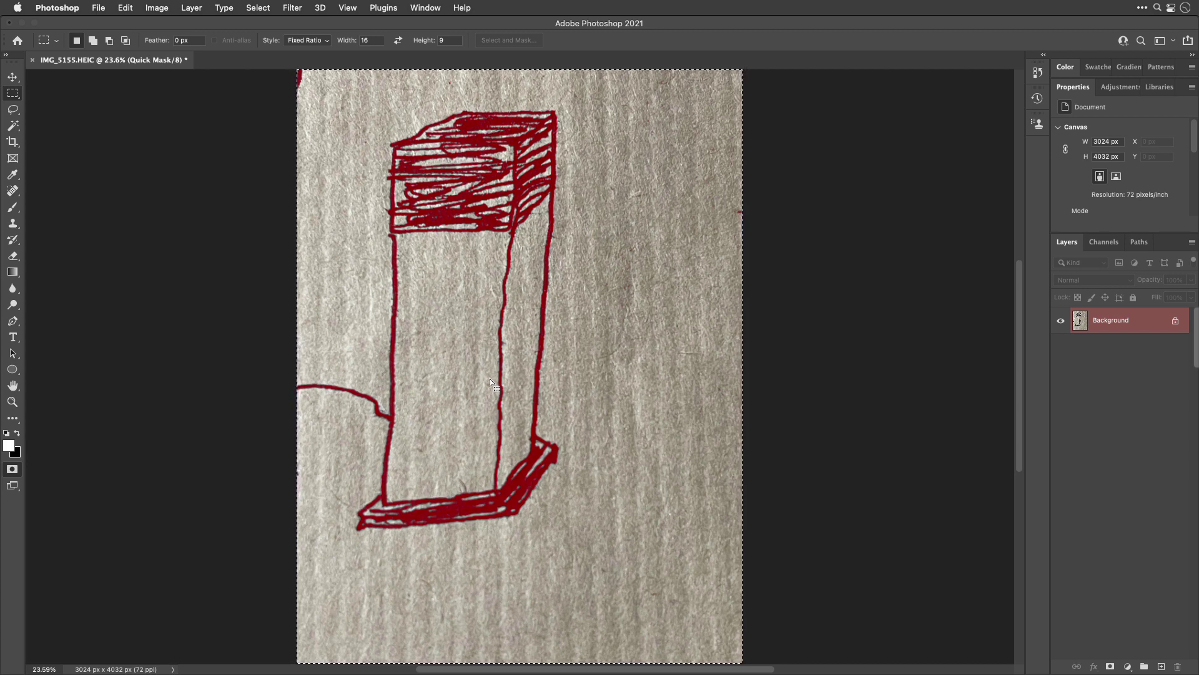
Step: Invert the quick mask, then exit Quick Mask mode to get the pen-line selection
click(156, 7)
mouse_move(164, 46)
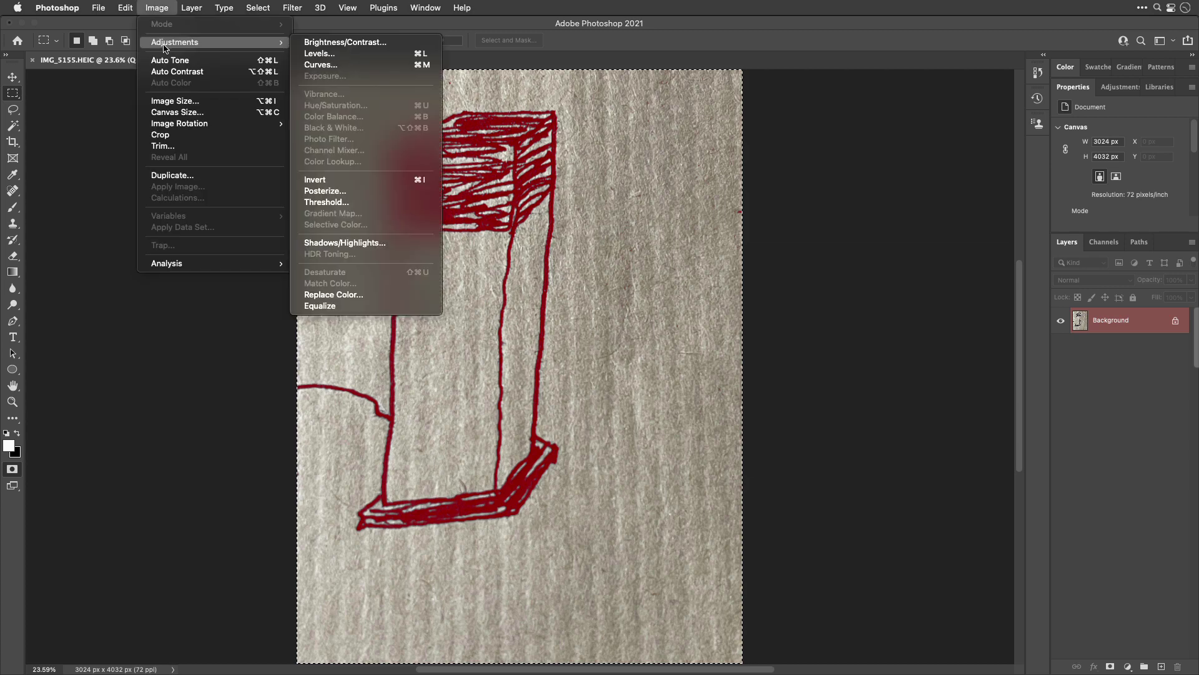
click(349, 183)
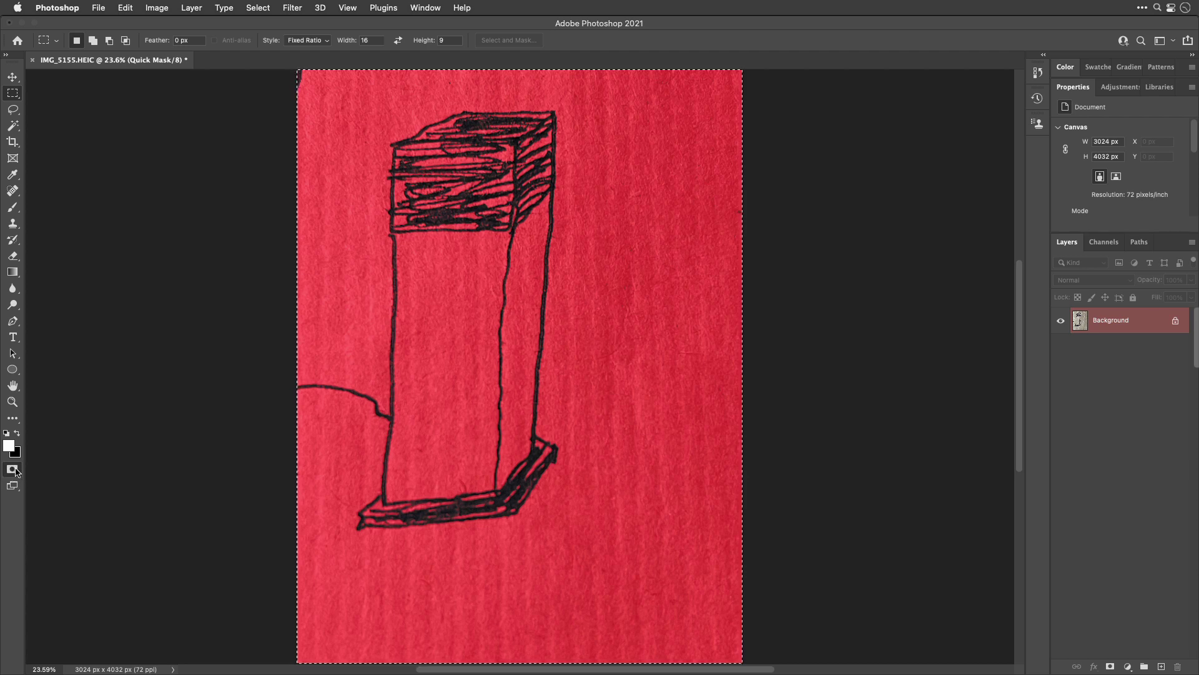
key(x)
key(q)
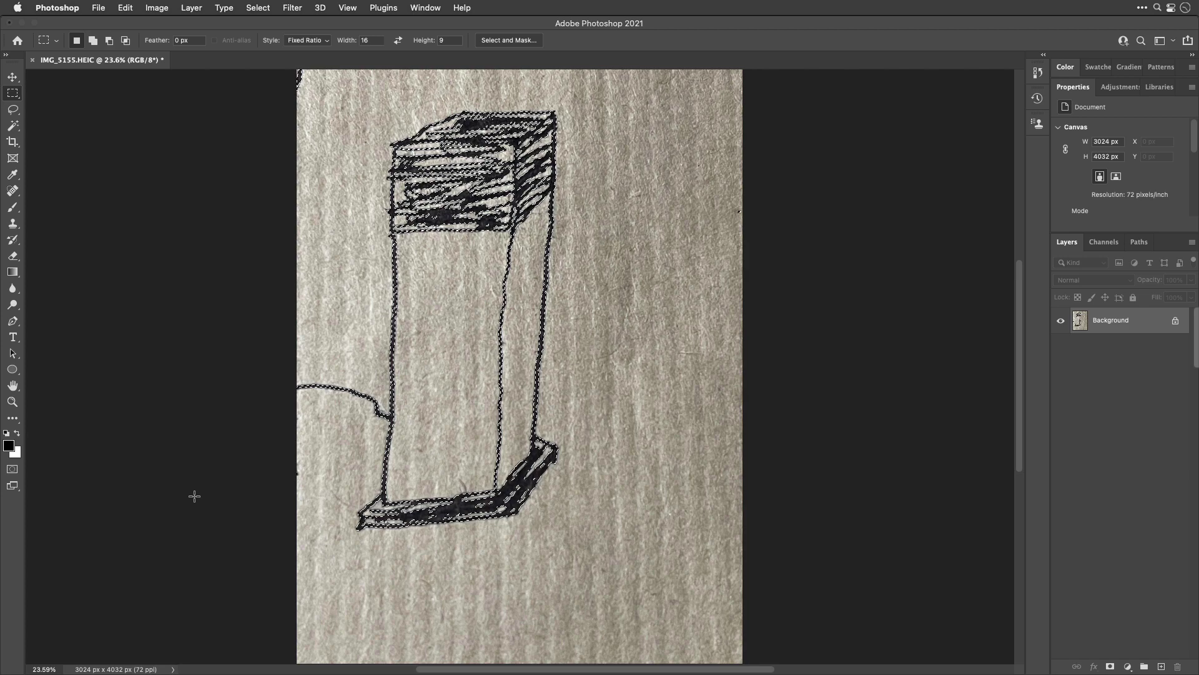
Step: Add a black (000000) Solid Color fill layer from the selection and delete the Background layer
click(1128, 667)
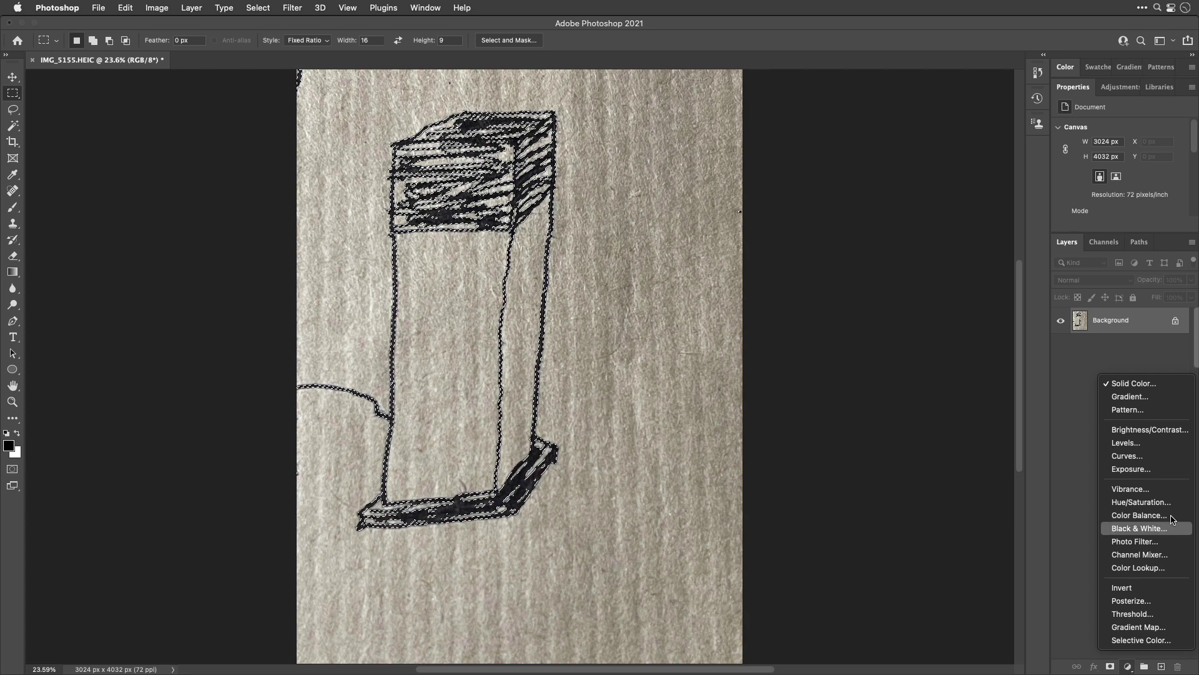
click(1176, 384)
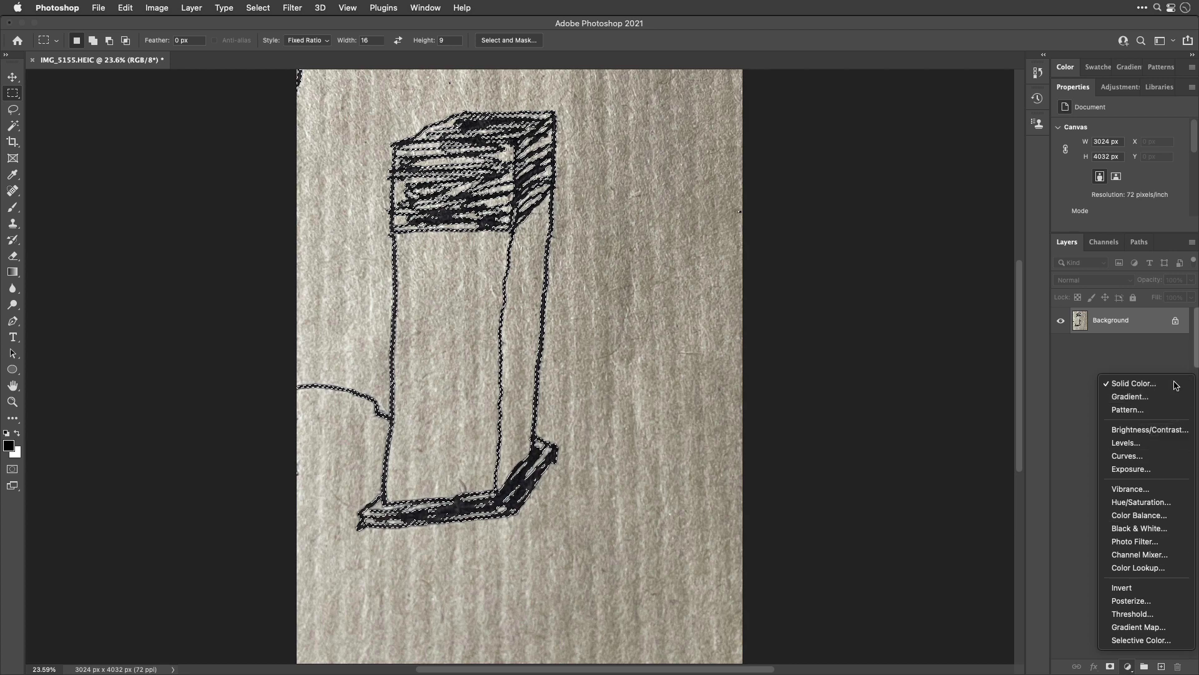
click(695, 432)
drag(695, 432, 740, 378)
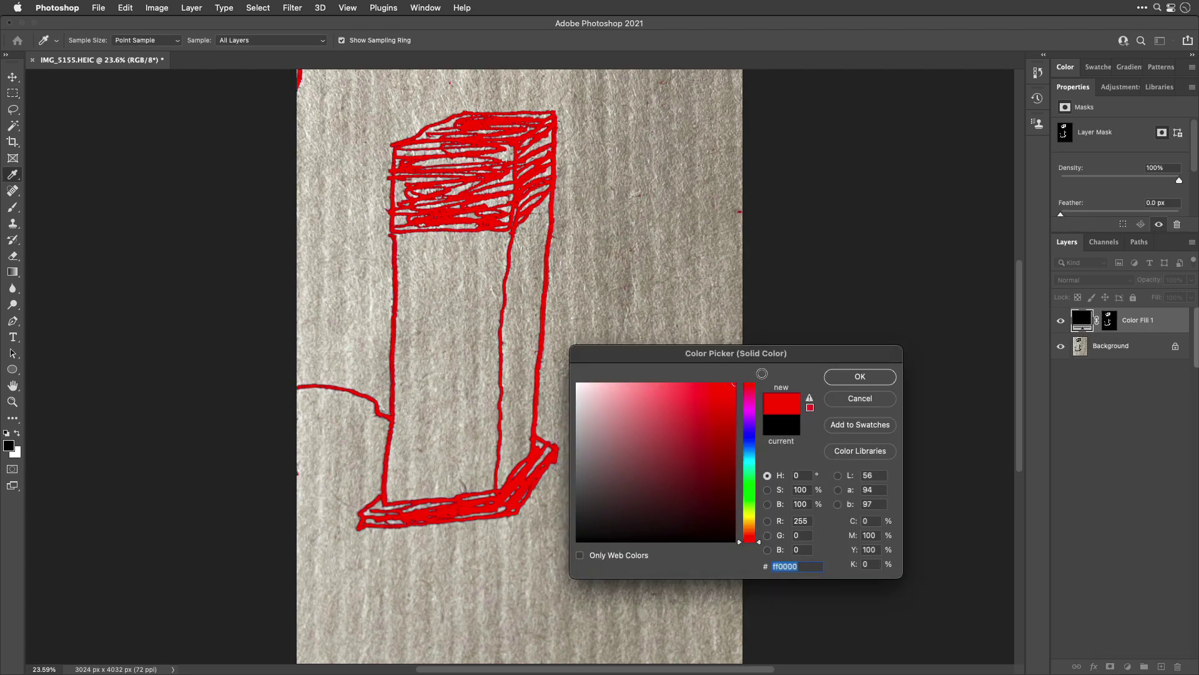
click(753, 441)
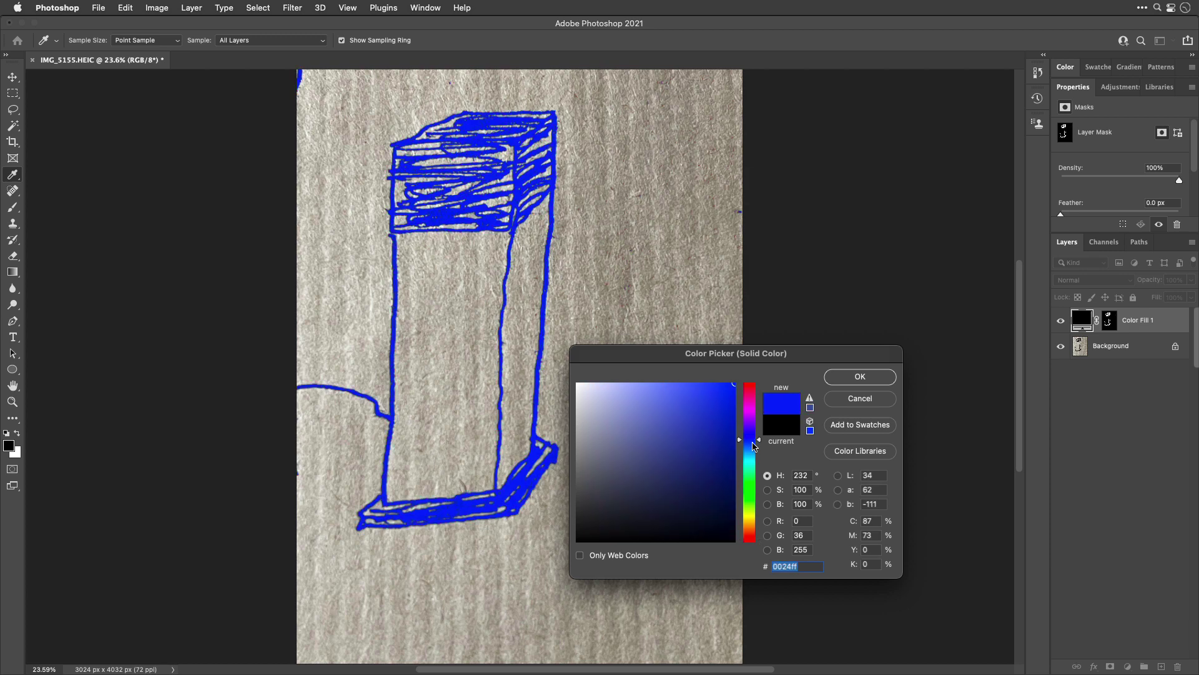
click(750, 490)
drag(678, 476, 736, 543)
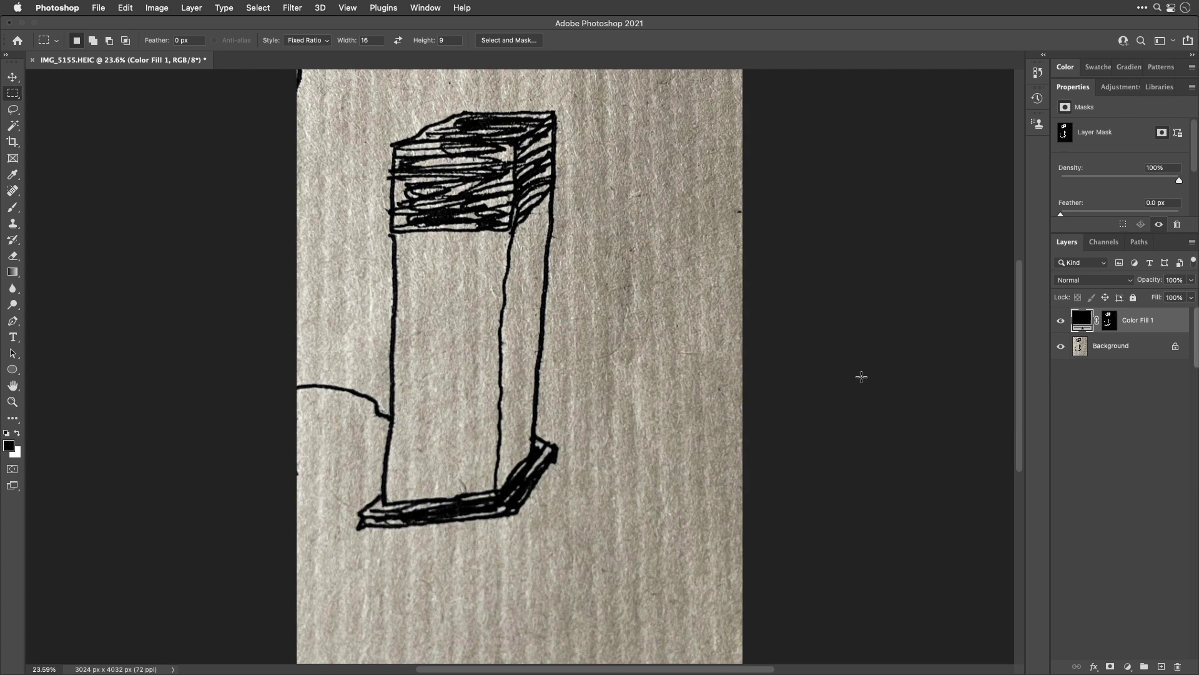
click(861, 377)
drag(1098, 347, 1178, 664)
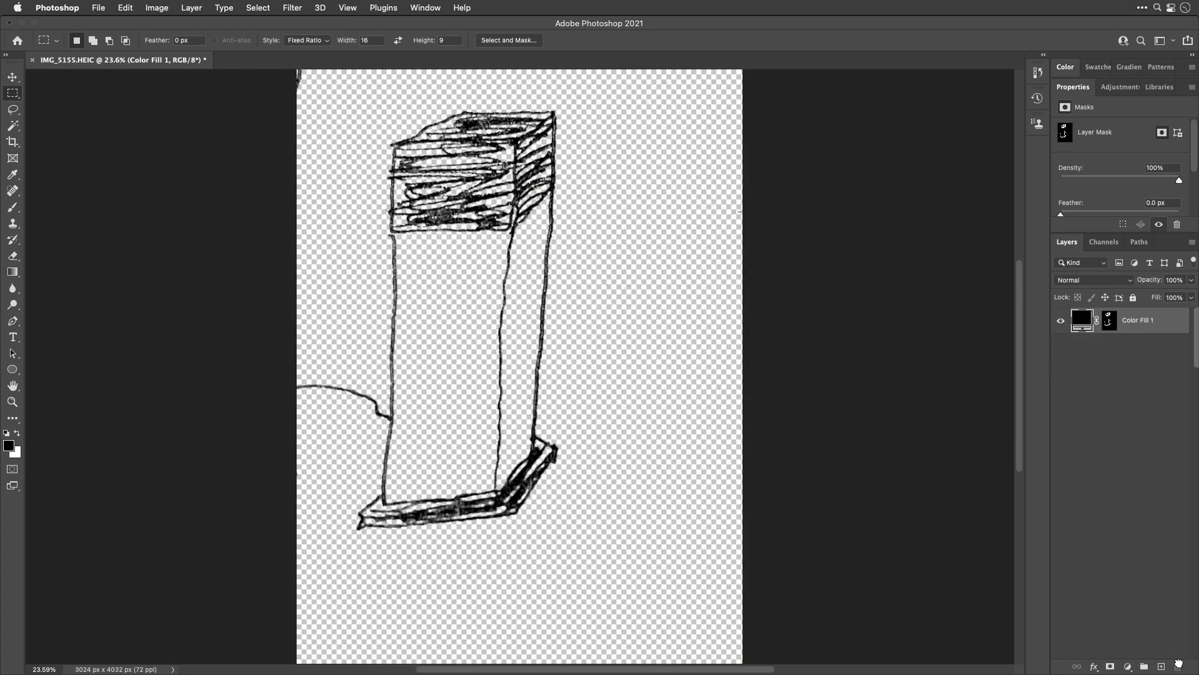
Step: Apply Levels to the Color Fill 1 layer mask with white input 167, black left at 0
click(1109, 321)
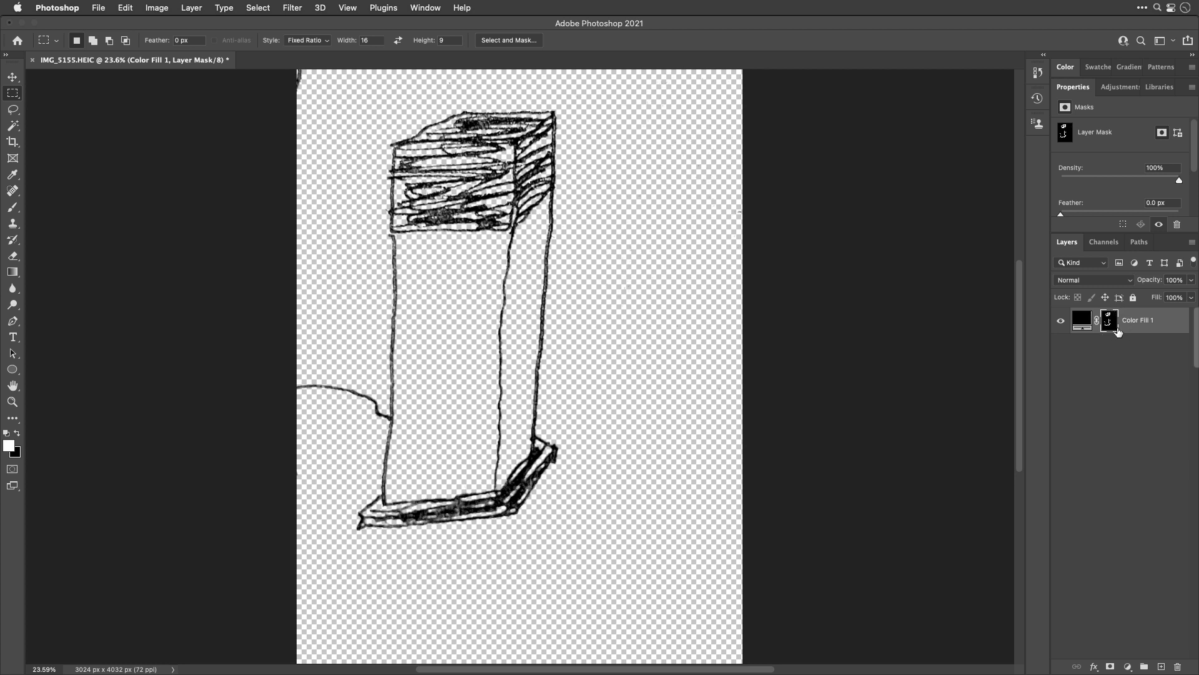
click(154, 8)
mouse_move(179, 46)
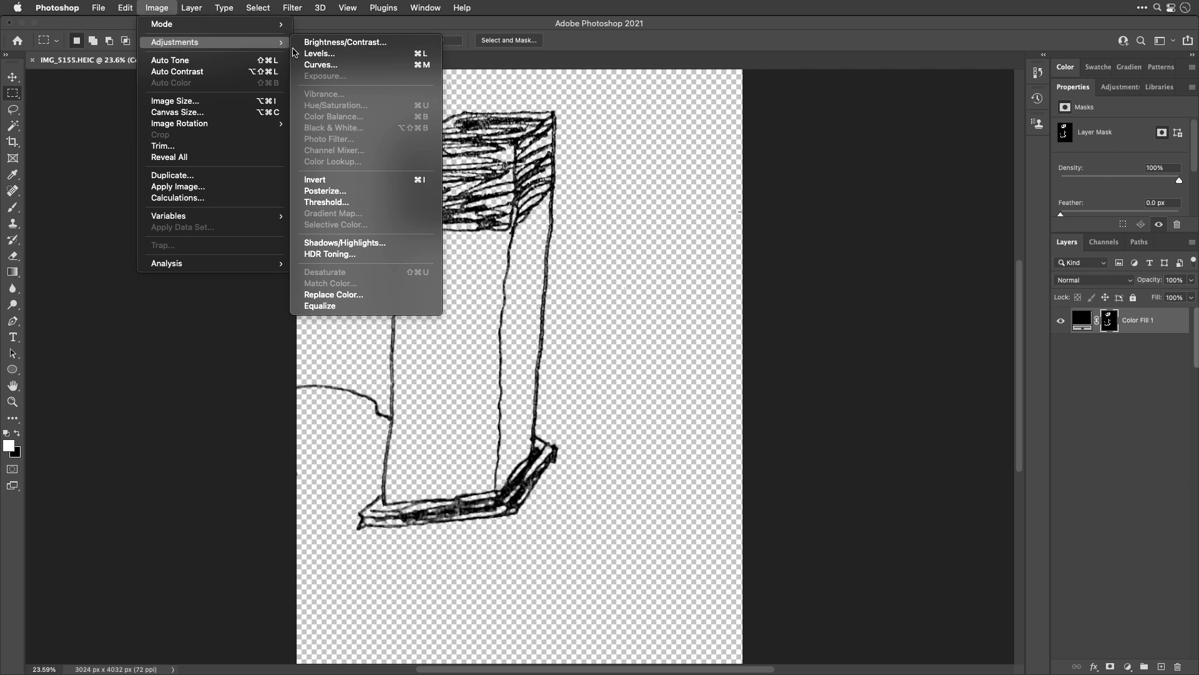
click(318, 54)
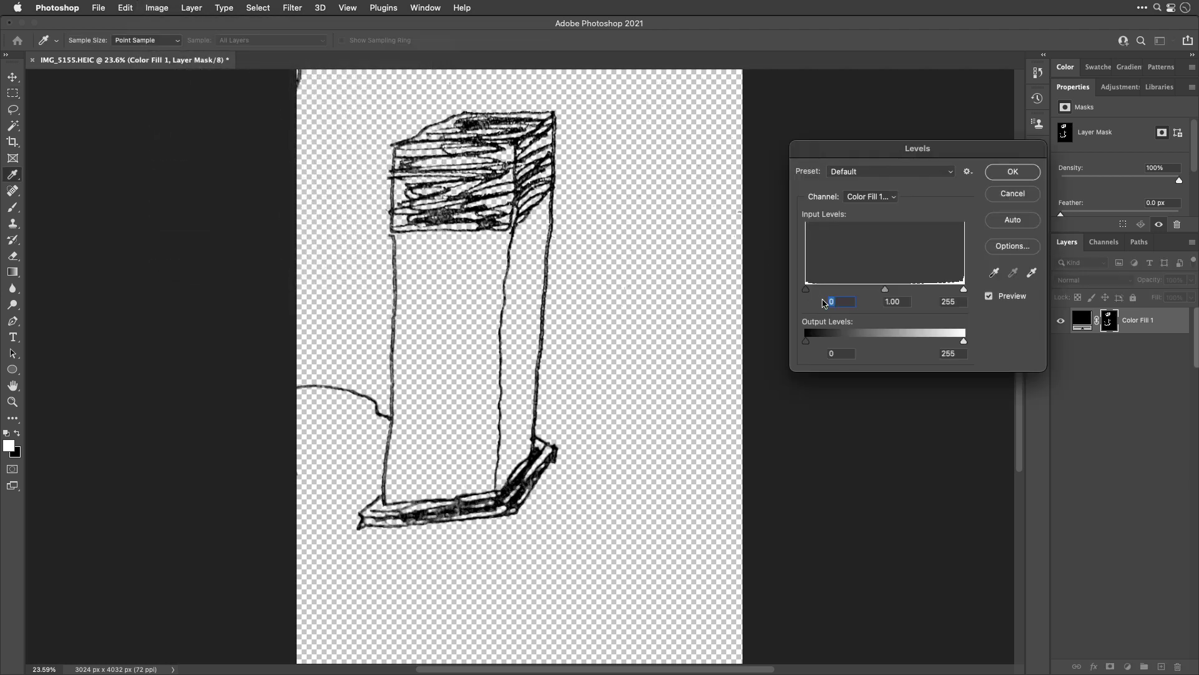
mouse_move(965, 293)
mouse_down()
mouse_move(925, 289)
mouse_move(984, 284)
mouse_move(909, 290)
mouse_move(997, 290)
mouse_move(935, 286)
mouse_move(966, 289)
mouse_up()
drag(965, 291, 908, 284)
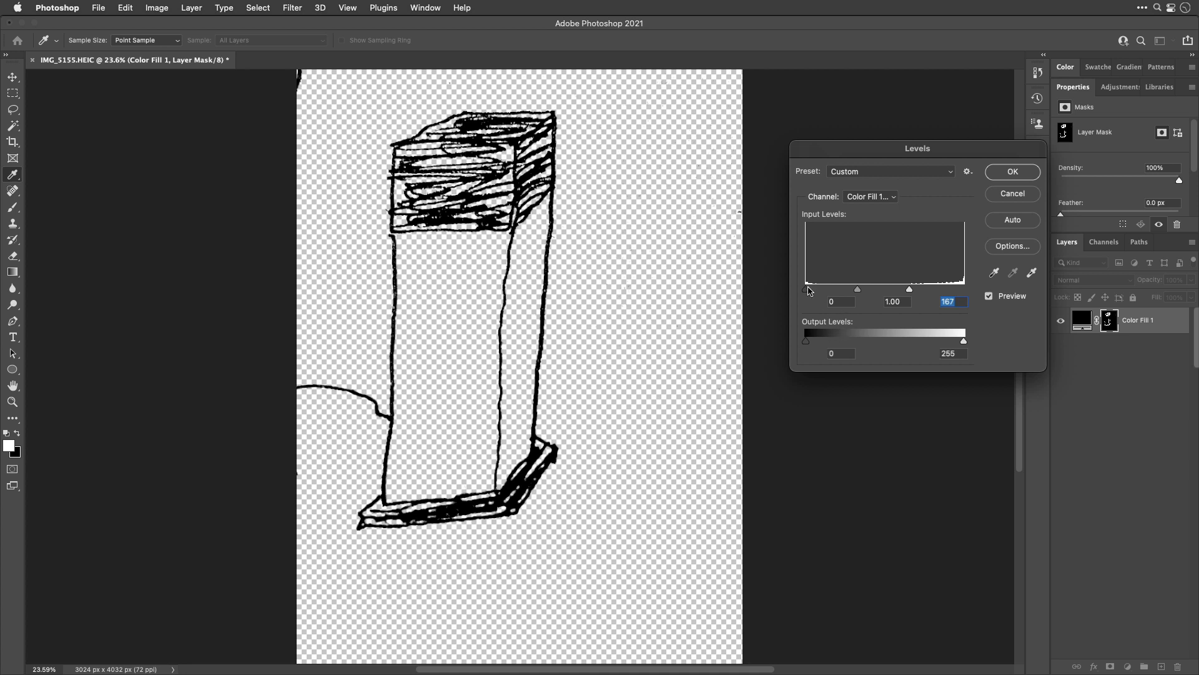
mouse_move(806, 290)
mouse_down()
mouse_move(855, 291)
mouse_move(792, 292)
mouse_move(806, 297)
mouse_up()
click(1013, 171)
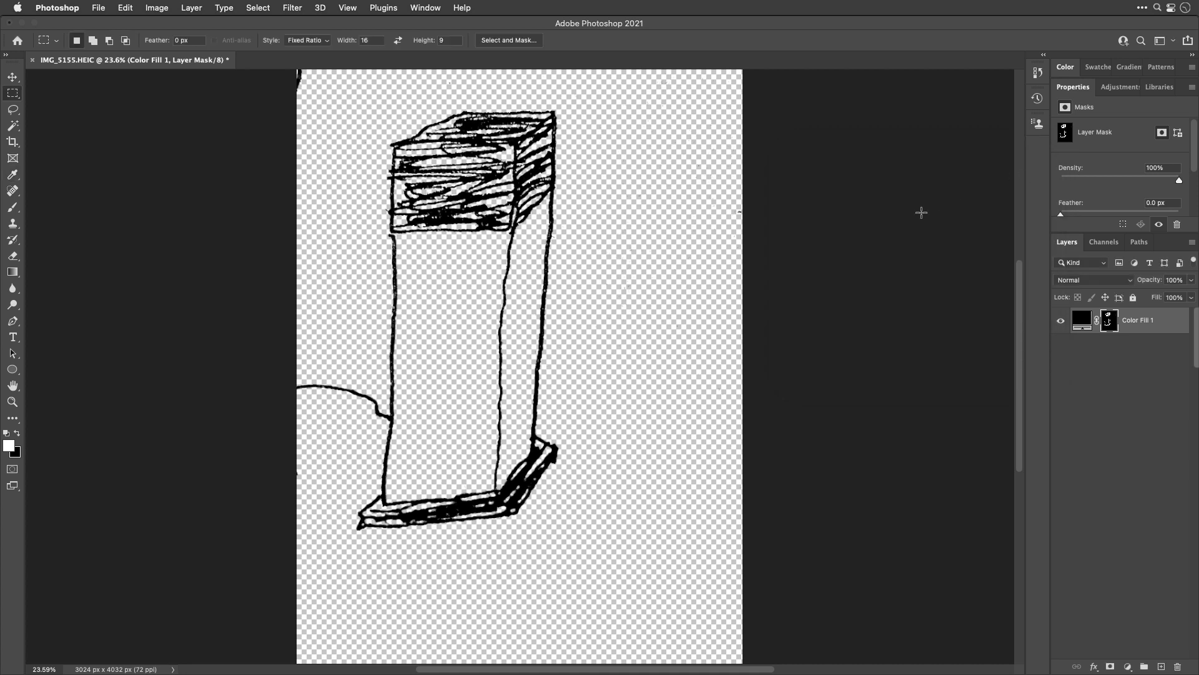